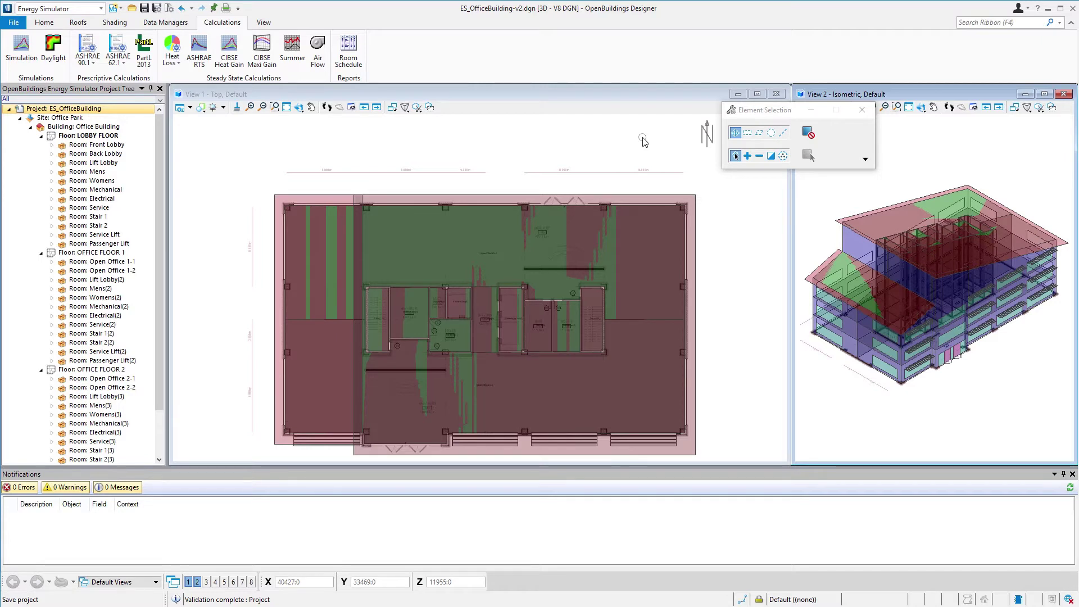
- Start a CIBSE Heat Loss (Basic) calculation limited to the Conditioned Exterior Rooms zone
{"action": "left_click", "coordinate": [179, 68]}
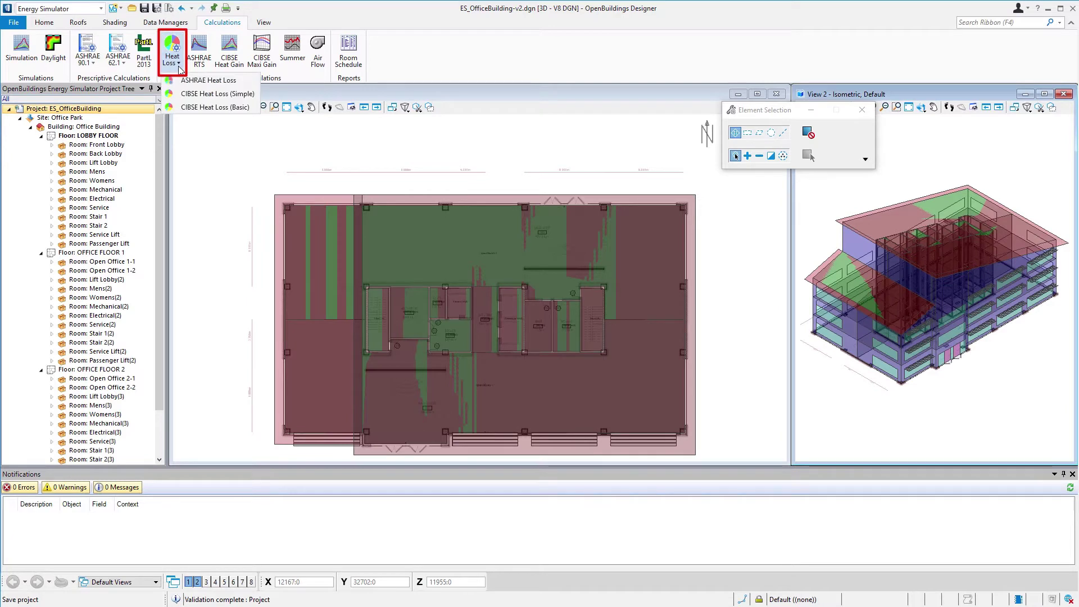
{"action": "left_click", "coordinate": [241, 108]}
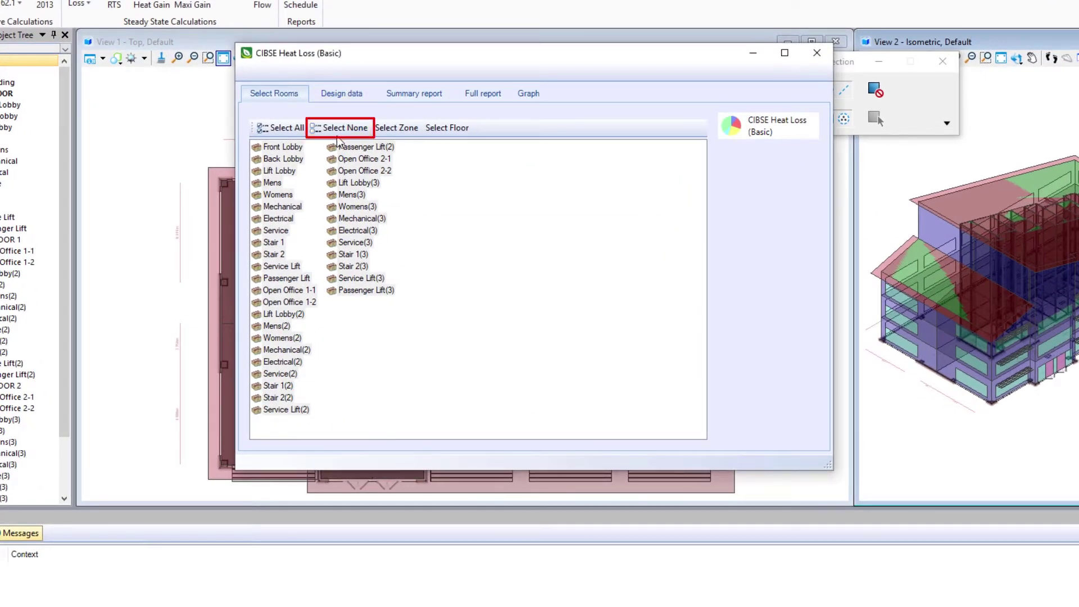
{"action": "left_click", "coordinate": [340, 129]}
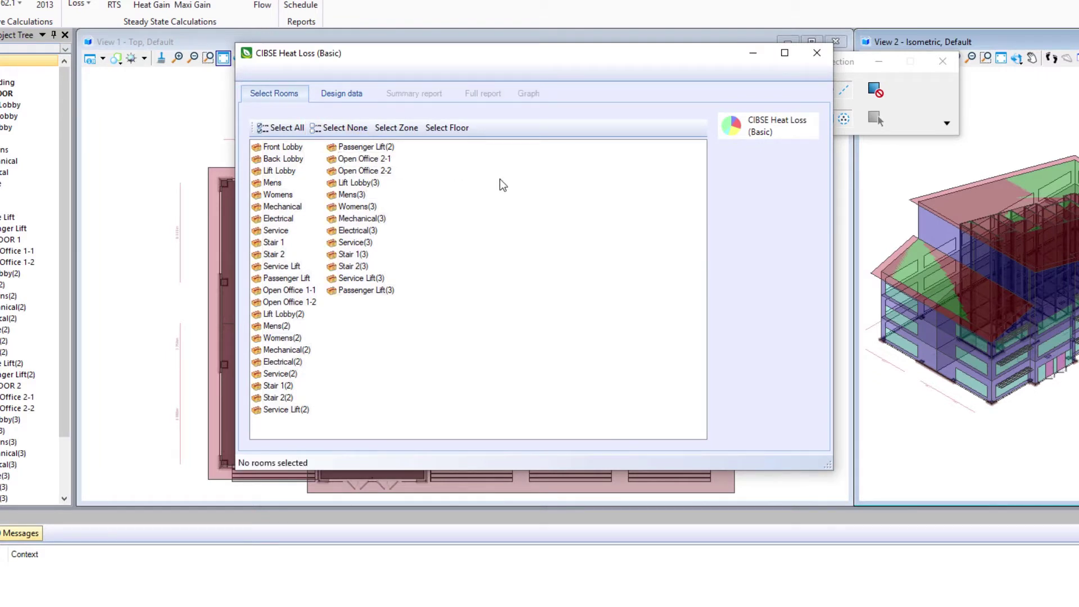
{"action": "left_click", "coordinate": [411, 131]}
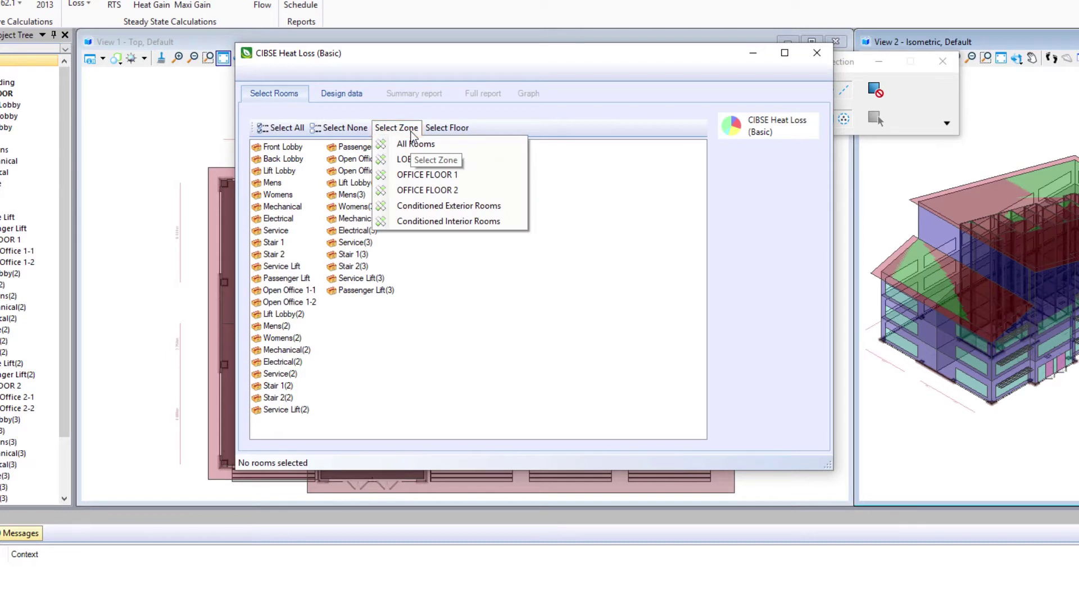
{"action": "left_click", "coordinate": [443, 204]}
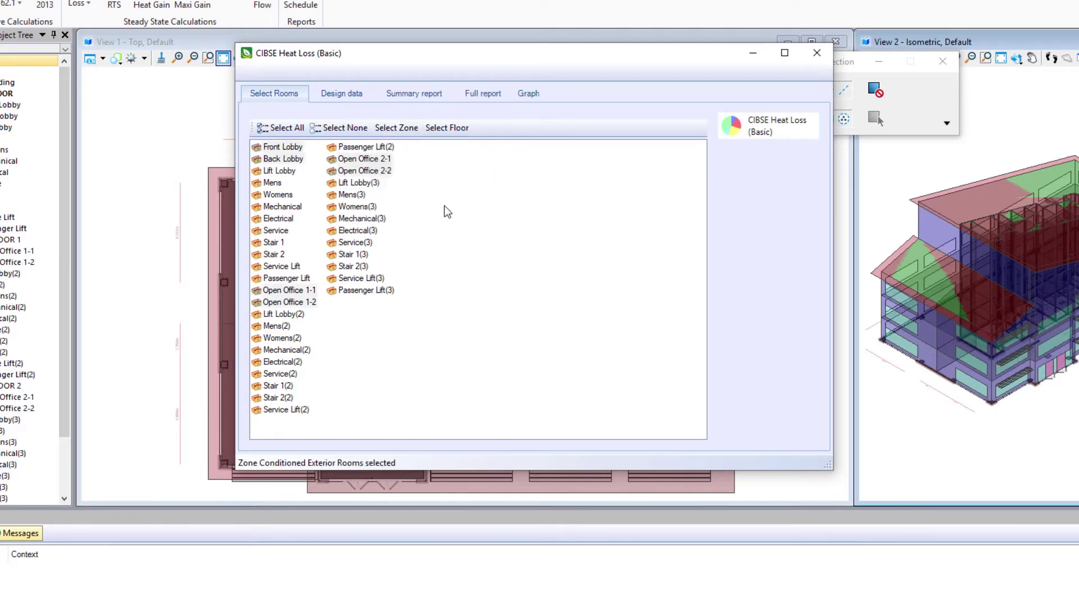
- In Design data, give all six rooms the Forced warm air down from high level heating system
{"action": "left_click", "coordinate": [361, 100]}
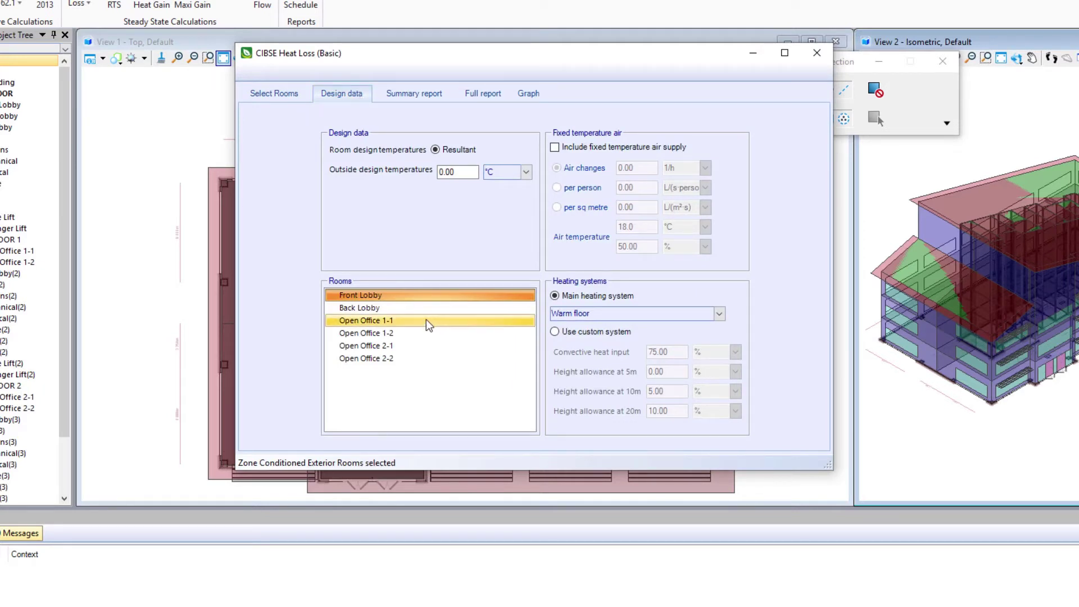
{"action": "left_click", "coordinate": [423, 359], "text": "shift"}
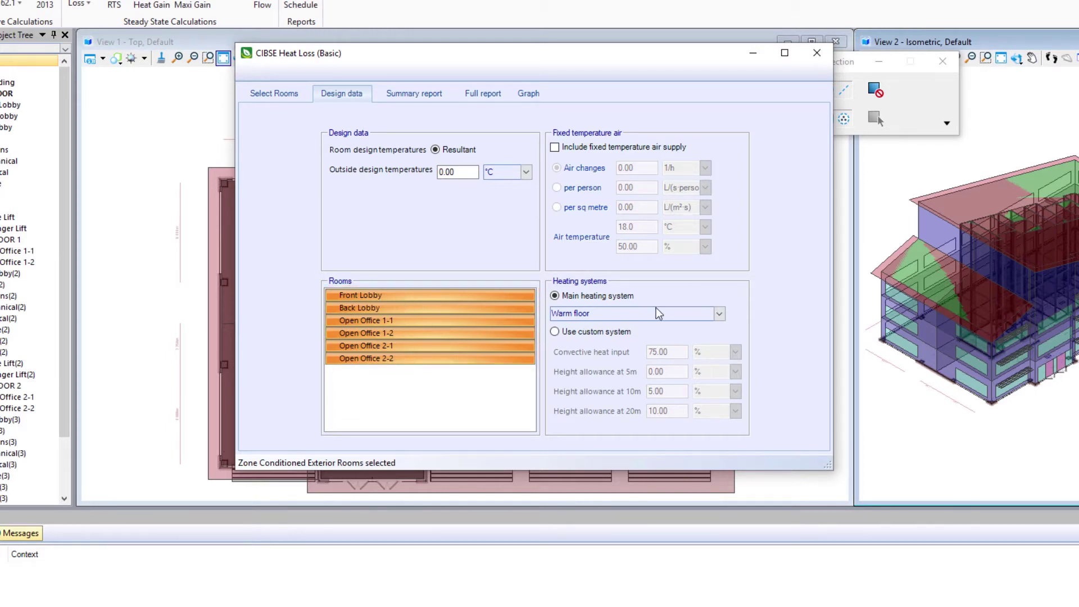
{"action": "left_click", "coordinate": [720, 314]}
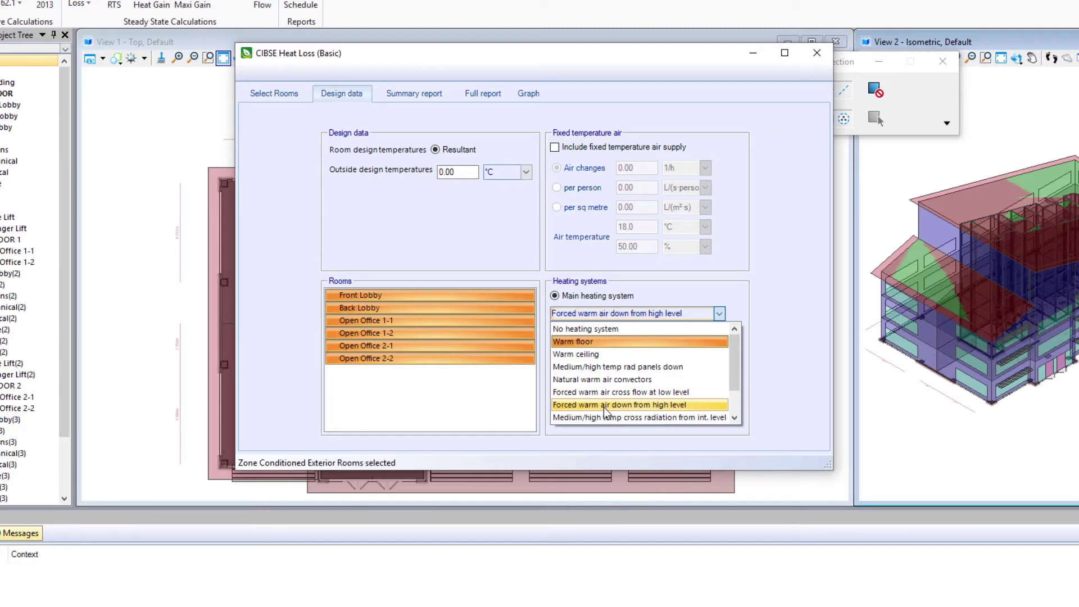
{"action": "left_click", "coordinate": [605, 406]}
- Review the summary and full reports at Back Lobby, then show the totals pie chart
{"action": "left_click", "coordinate": [405, 94]}
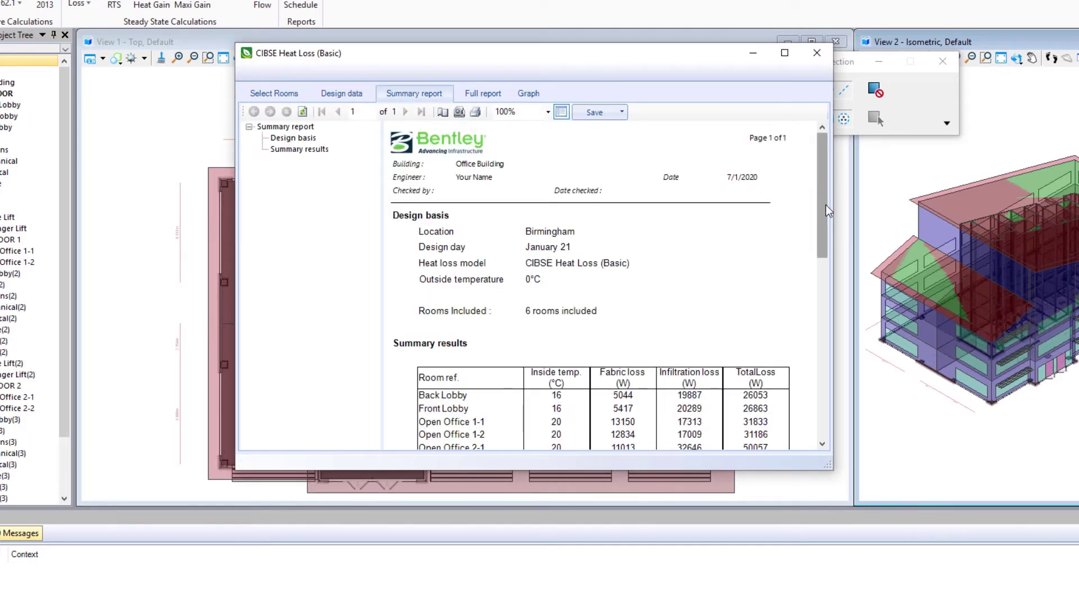
{"action": "left_click_drag", "start_coordinate": [824, 201], "coordinate": [823, 245]}
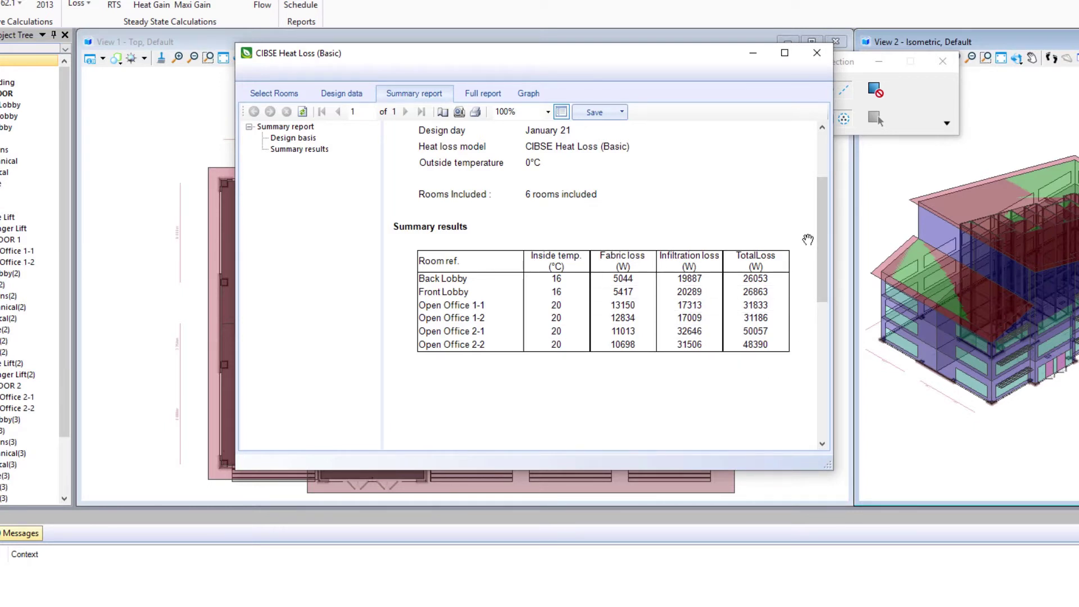
{"action": "left_click", "coordinate": [483, 94]}
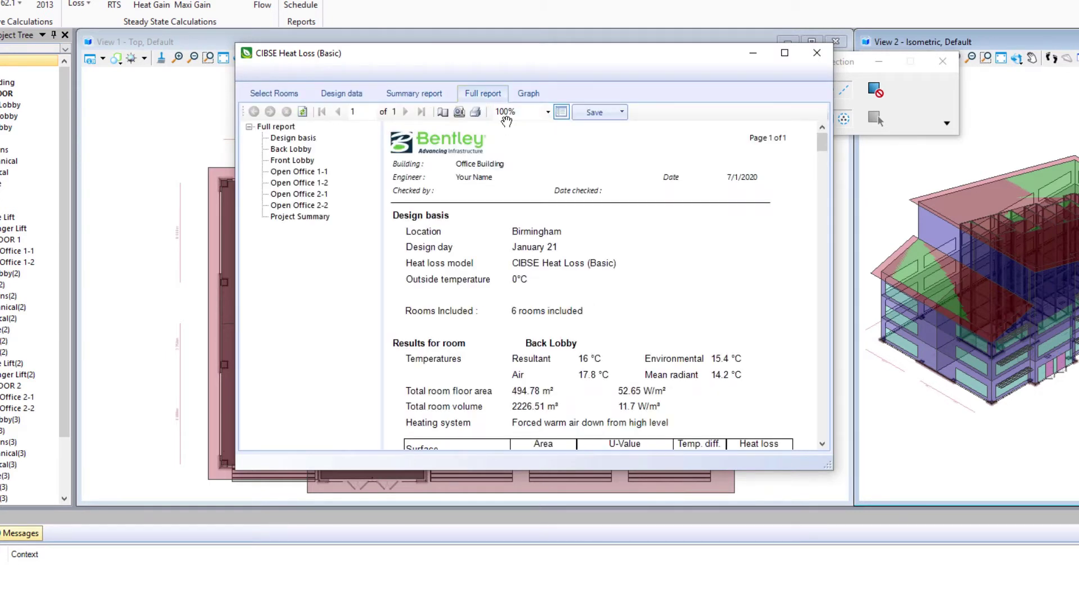
{"action": "left_click", "coordinate": [289, 149]}
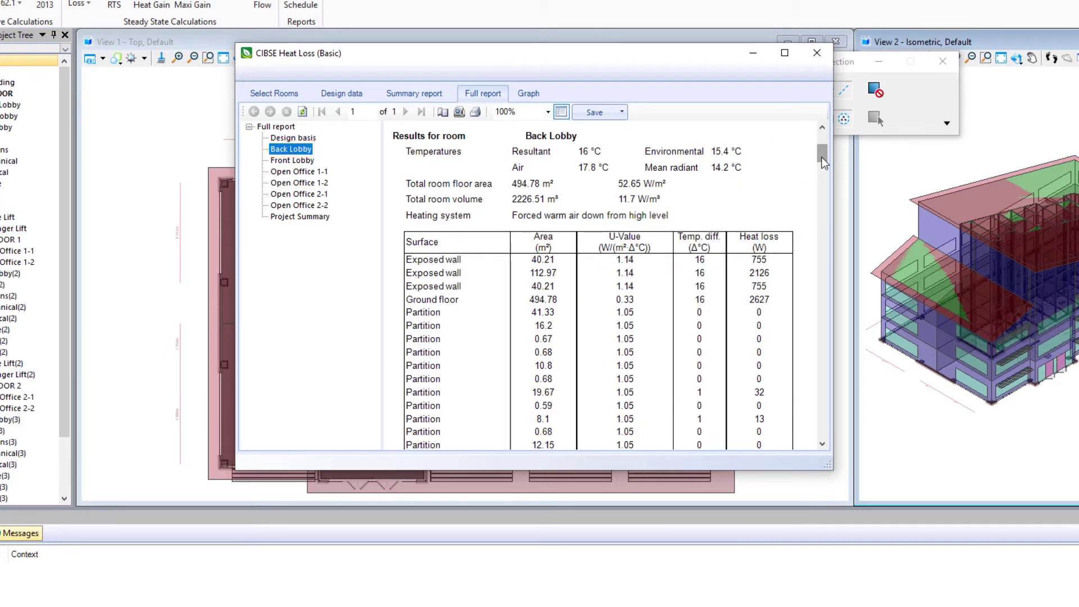
{"action": "left_click_drag", "start_coordinate": [822, 157], "coordinate": [823, 128]}
{"action": "left_click", "coordinate": [529, 94]}
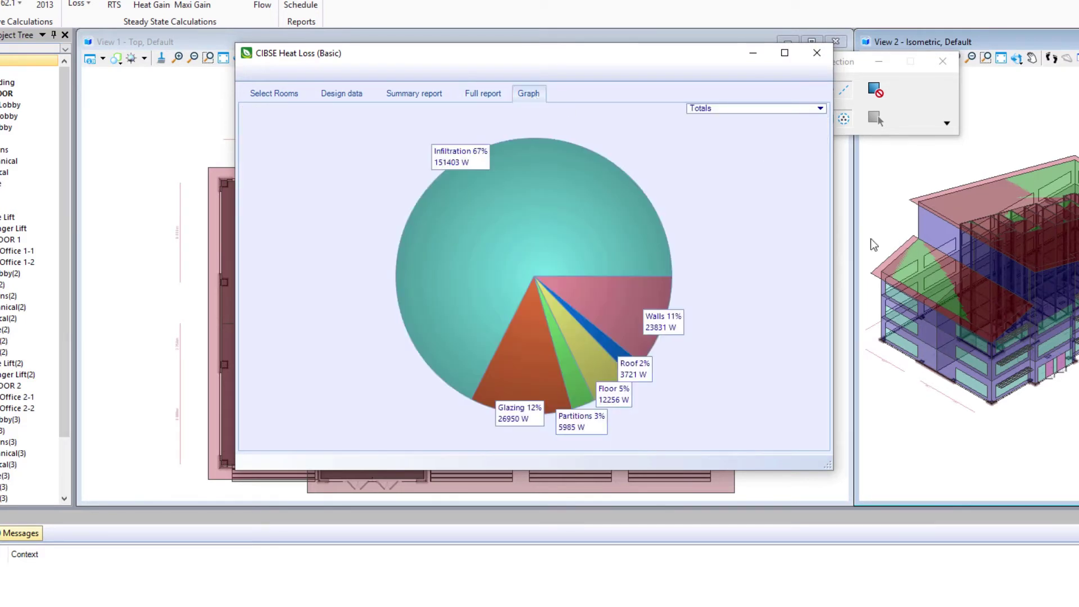
- Chart Back Lobby, Front Lobby, Open Office 1-1 and 2-1, ending on Open Office 1-1
{"action": "left_click", "coordinate": [991, 277]}
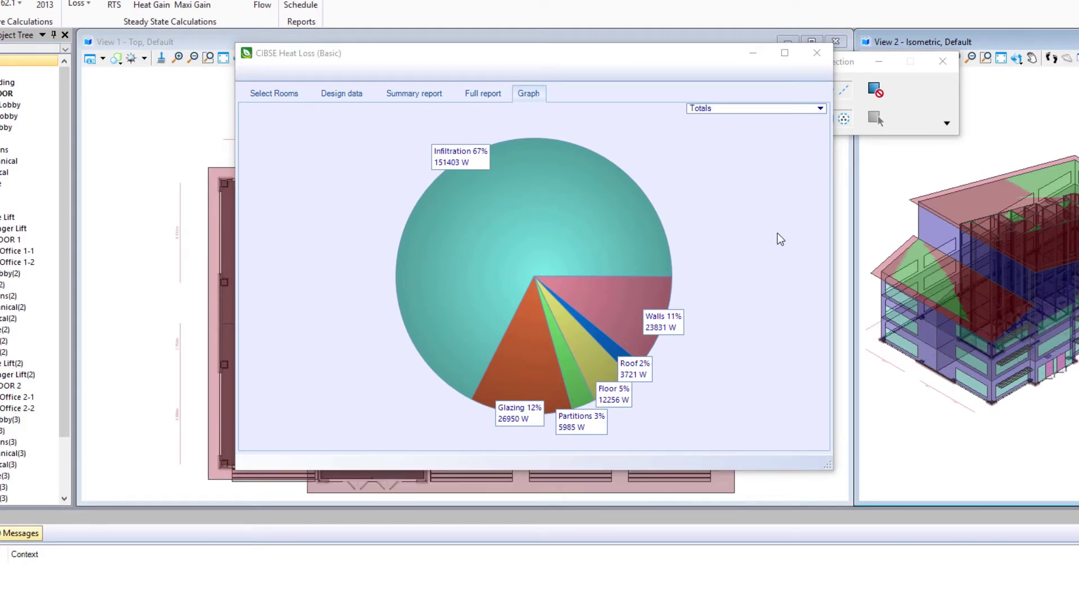
{"action": "left_click", "coordinate": [766, 109]}
{"action": "left_click", "coordinate": [762, 138]}
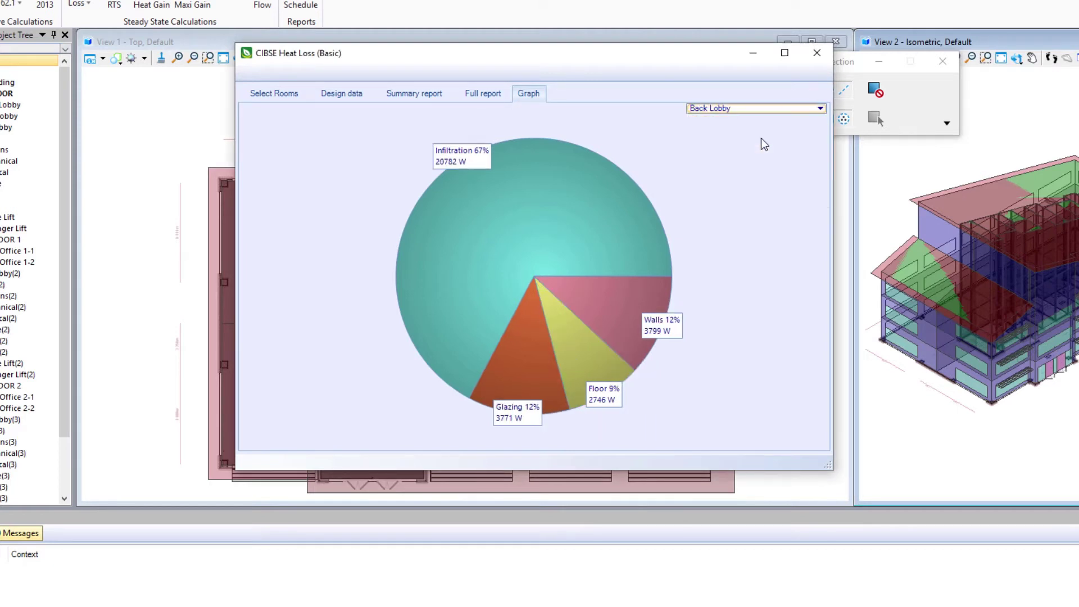
{"action": "left_click", "coordinate": [758, 111]}
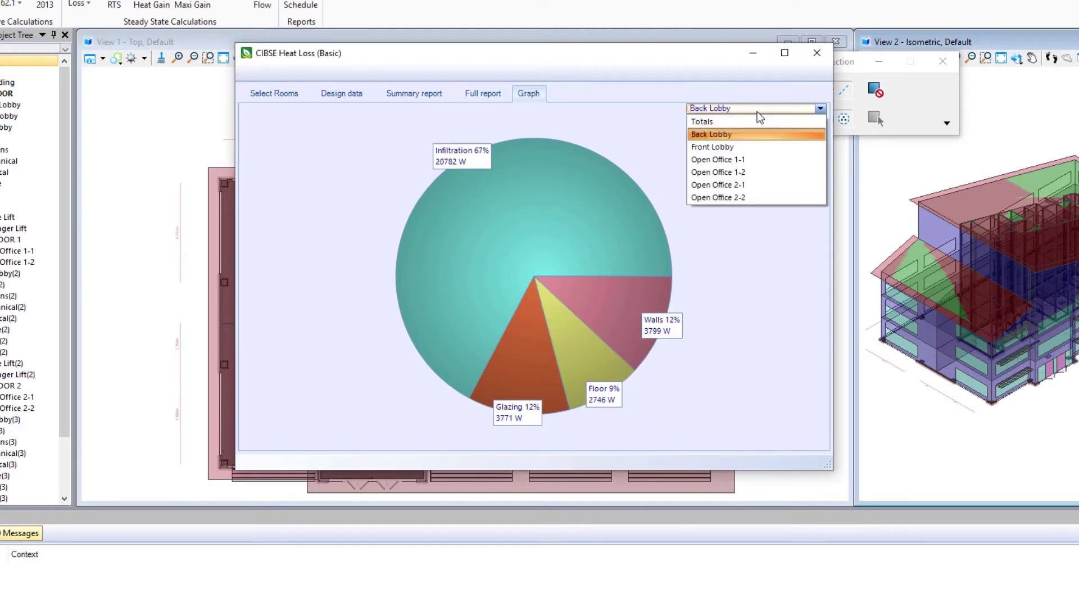
{"action": "left_click", "coordinate": [757, 147]}
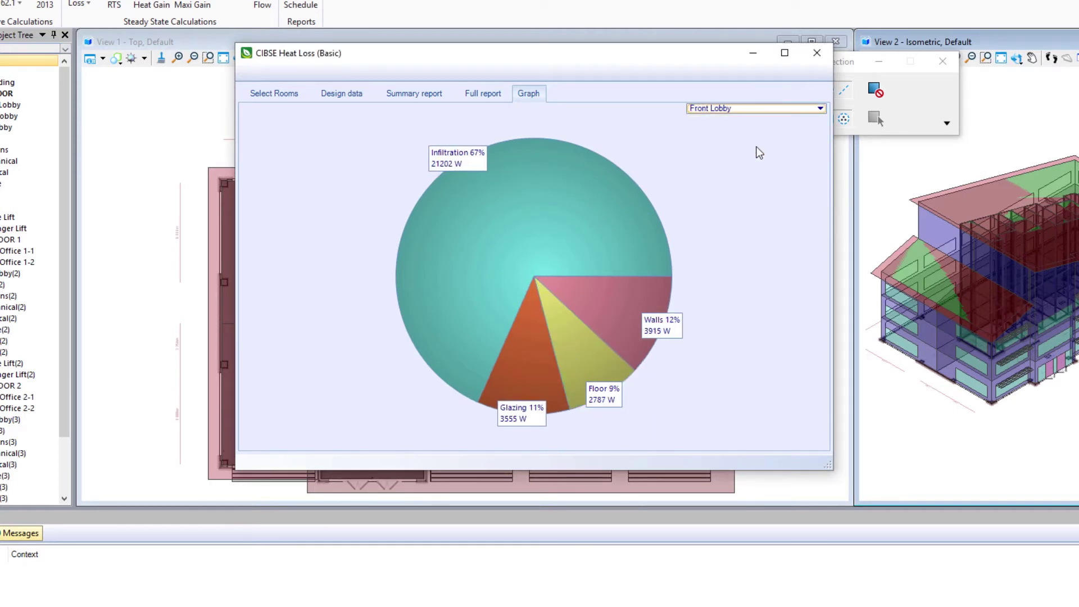
{"action": "left_click", "coordinate": [757, 110]}
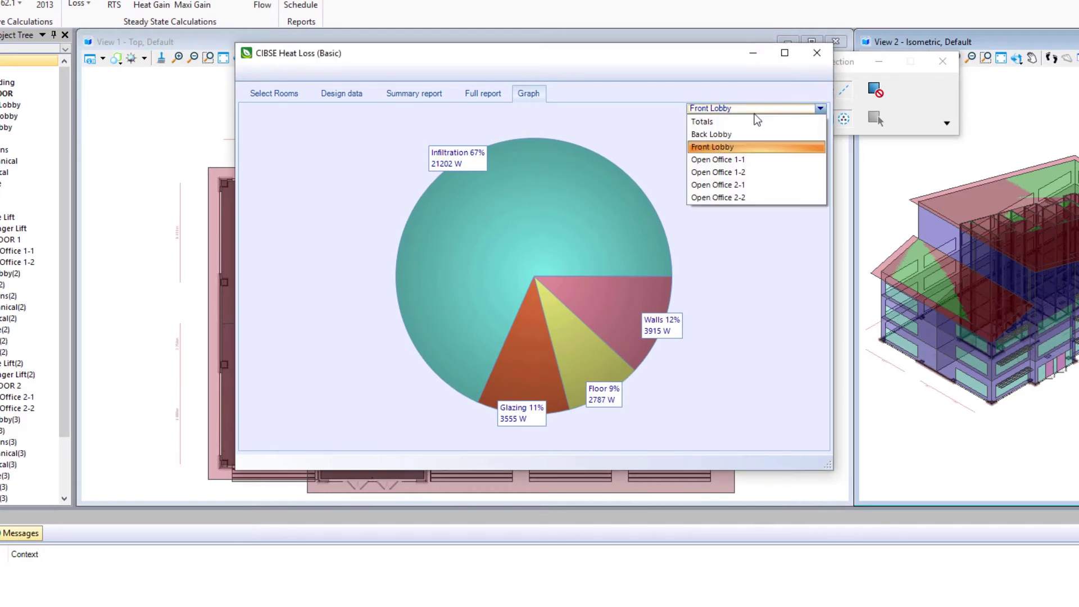
{"action": "left_click", "coordinate": [757, 161]}
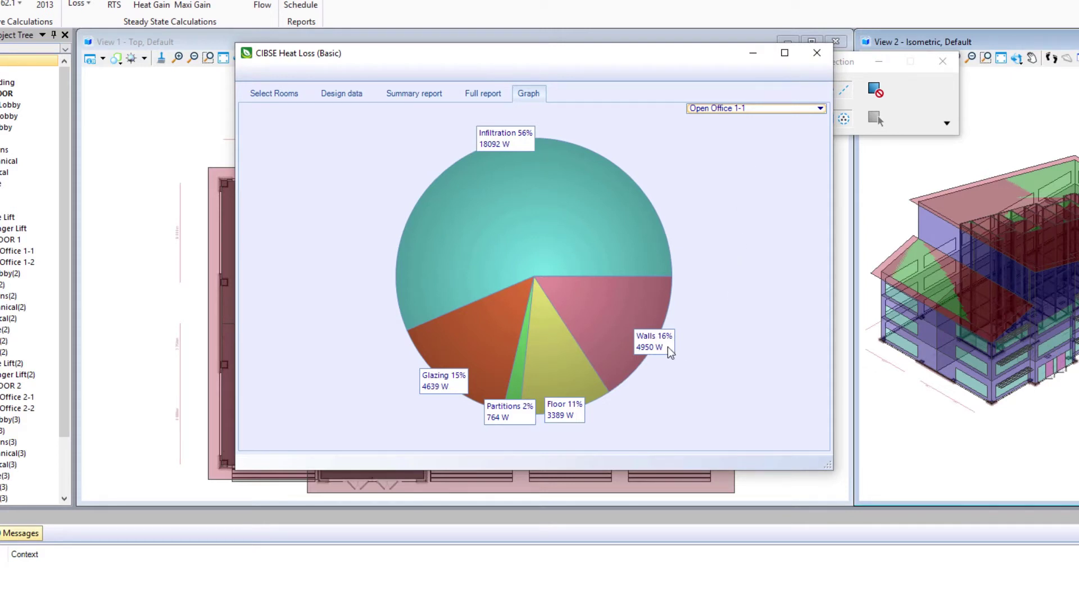
{"action": "left_click", "coordinate": [768, 108]}
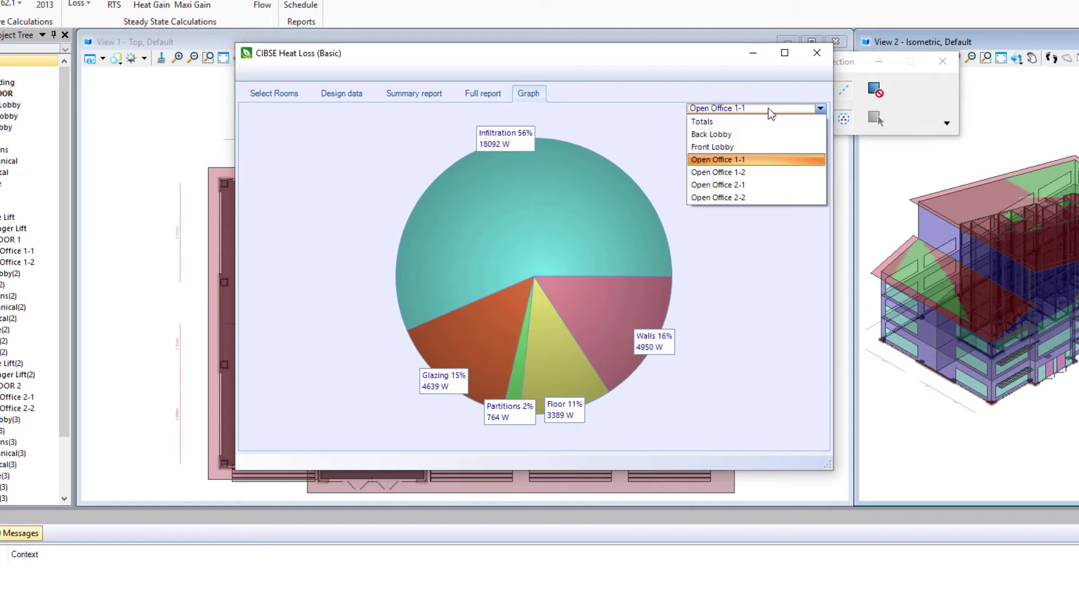
{"action": "left_click", "coordinate": [758, 186]}
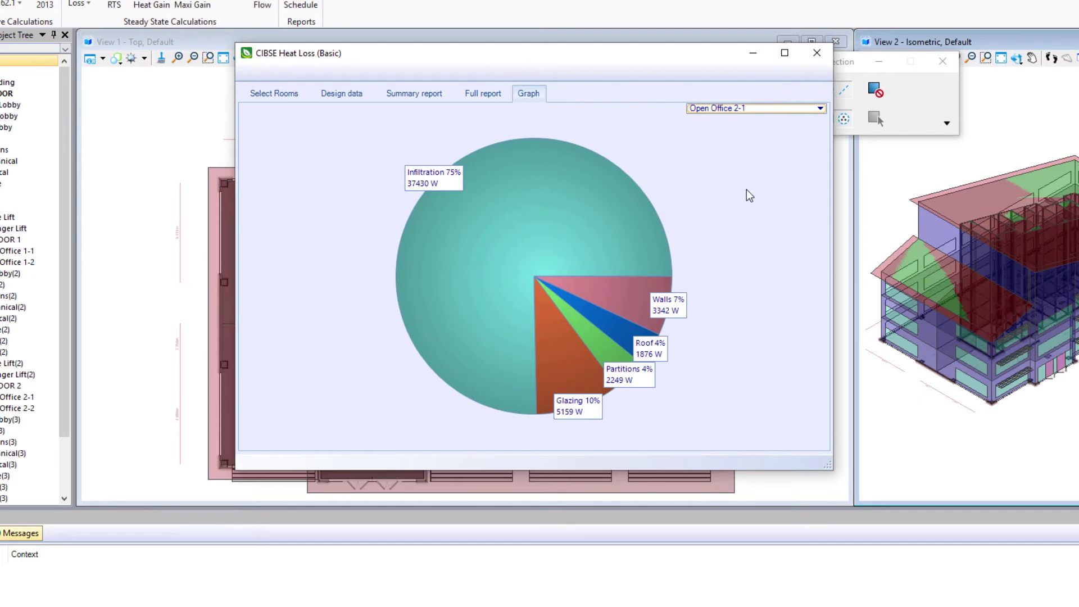
{"action": "left_click", "coordinate": [798, 108]}
{"action": "left_click", "coordinate": [776, 161]}
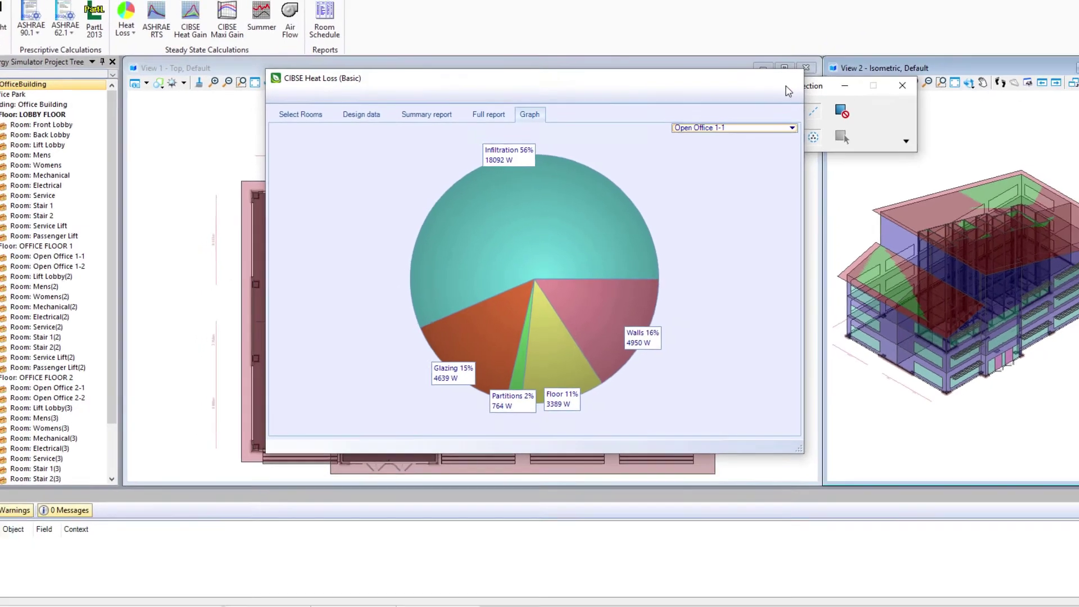
- Close the heat loss results and show the brick wall's layers in the Materials Manager
{"action": "left_click", "coordinate": [817, 52]}
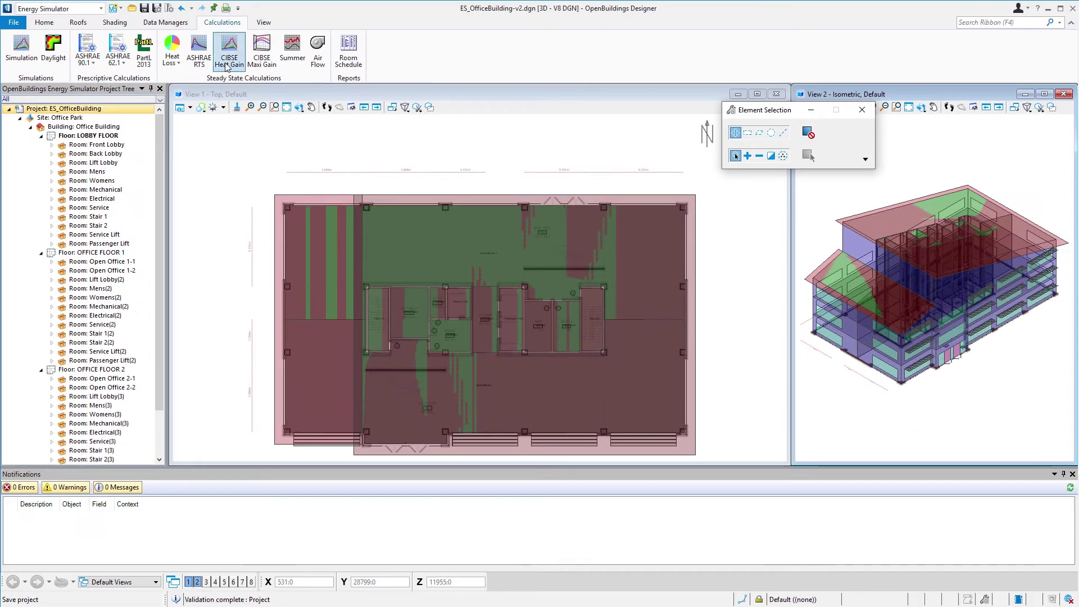
{"action": "left_click", "coordinate": [179, 25]}
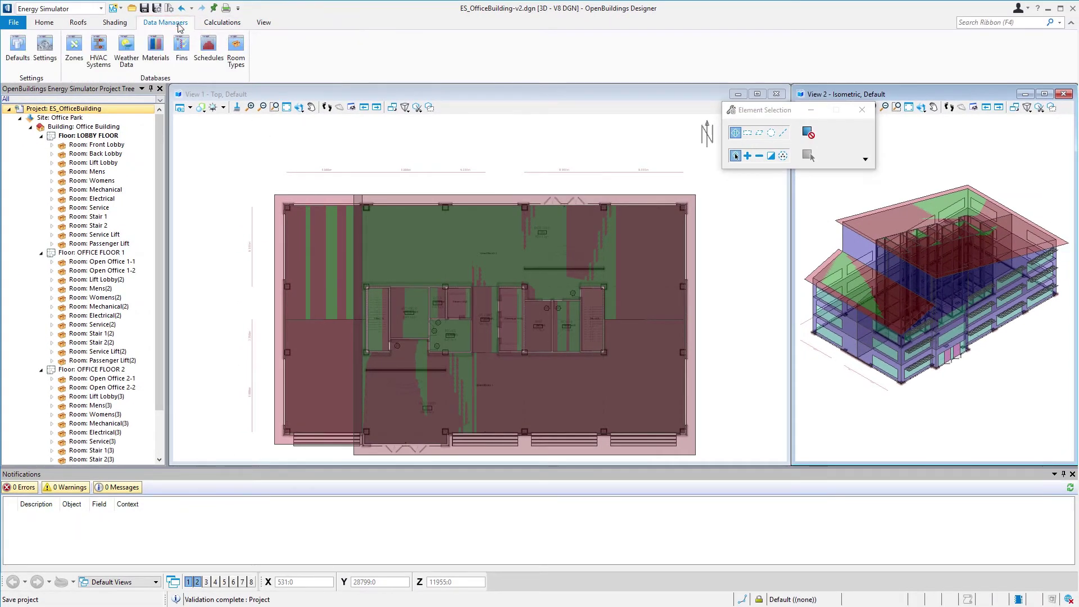
{"action": "left_click", "coordinate": [156, 48]}
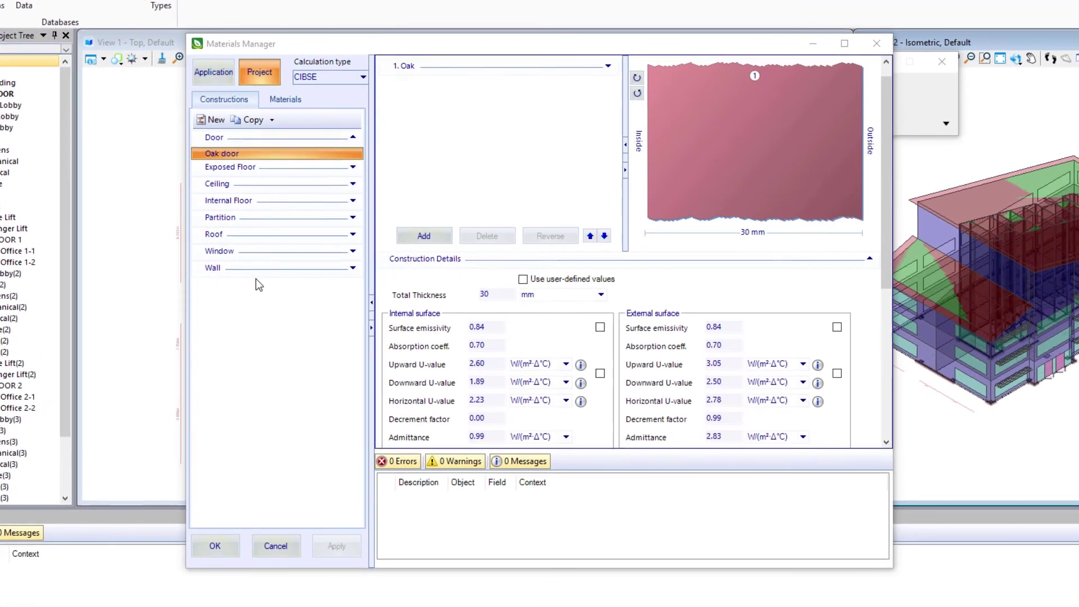
{"action": "left_click", "coordinate": [352, 268]}
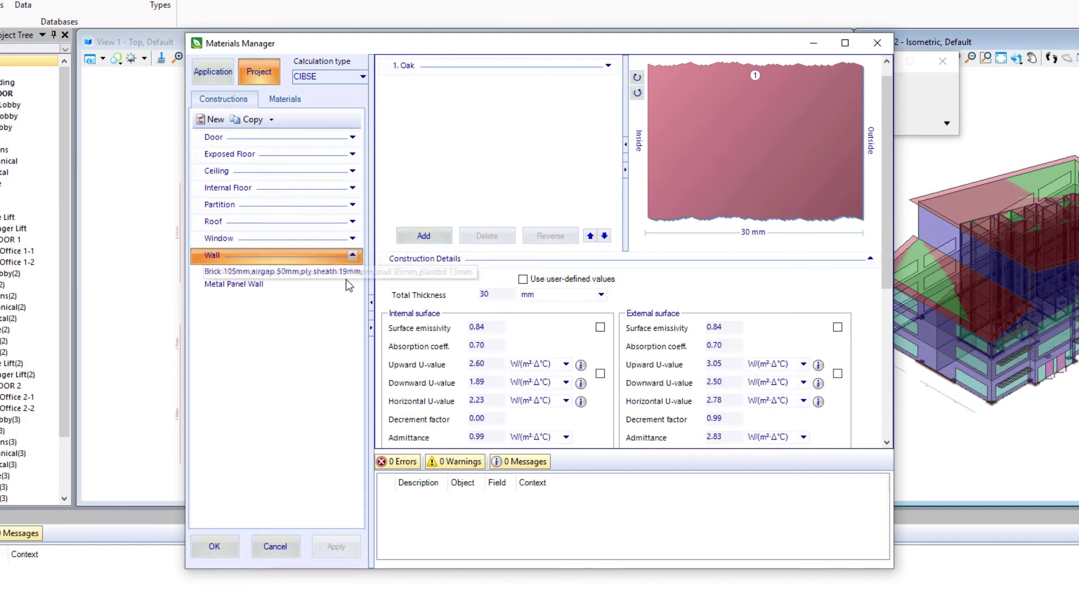
{"action": "left_click", "coordinate": [266, 272]}
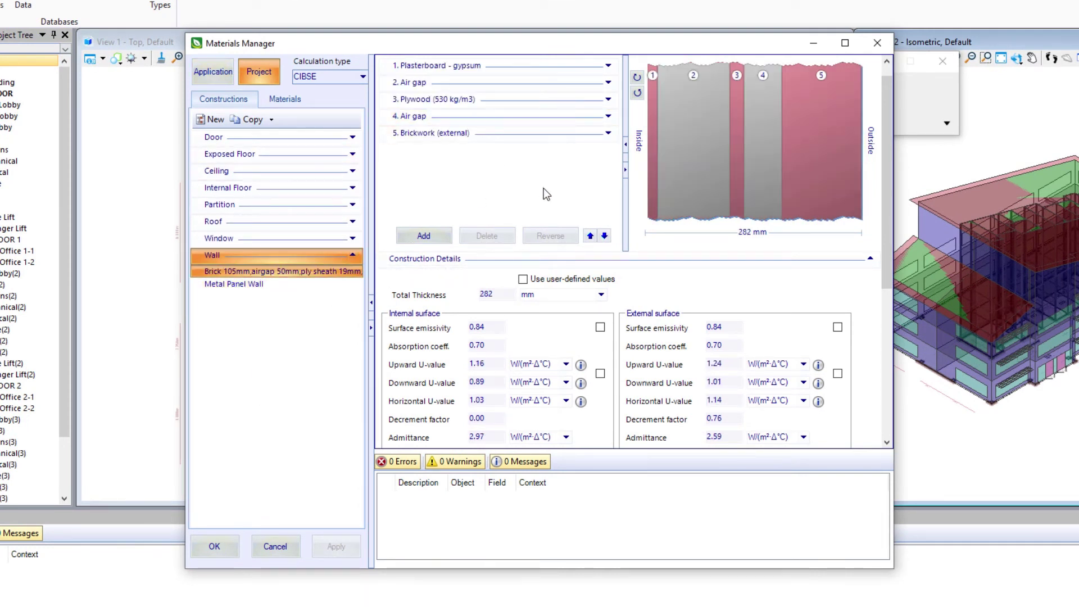
- Replace layer 2 Air gap with Insulation > Mineral wool, fill type, and save
{"action": "right_click", "coordinate": [443, 86]}
{"action": "left_click", "coordinate": [468, 89]}
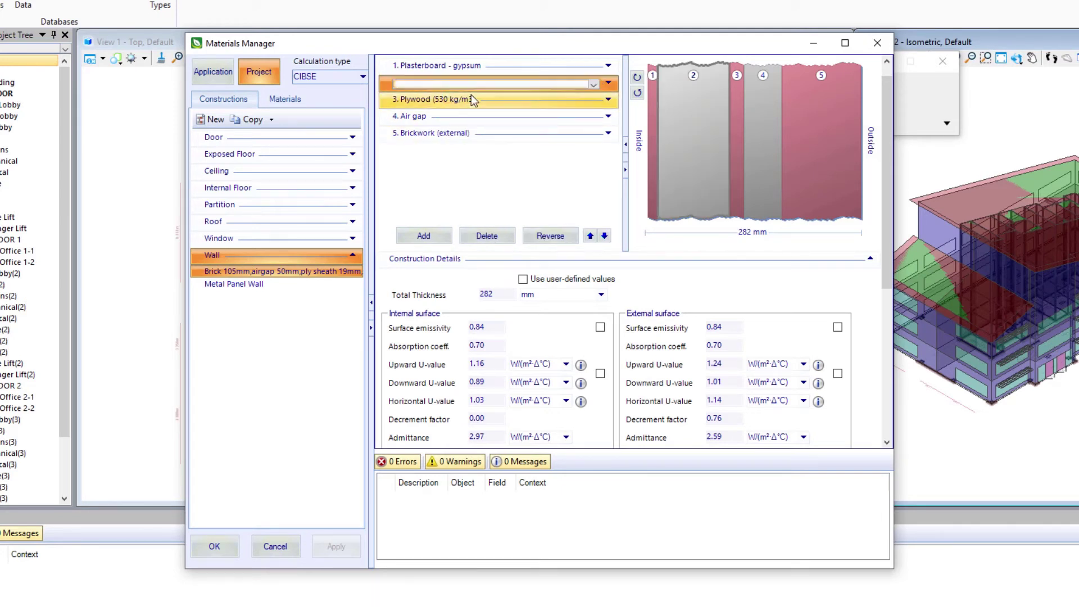
{"action": "left_click", "coordinate": [593, 84]}
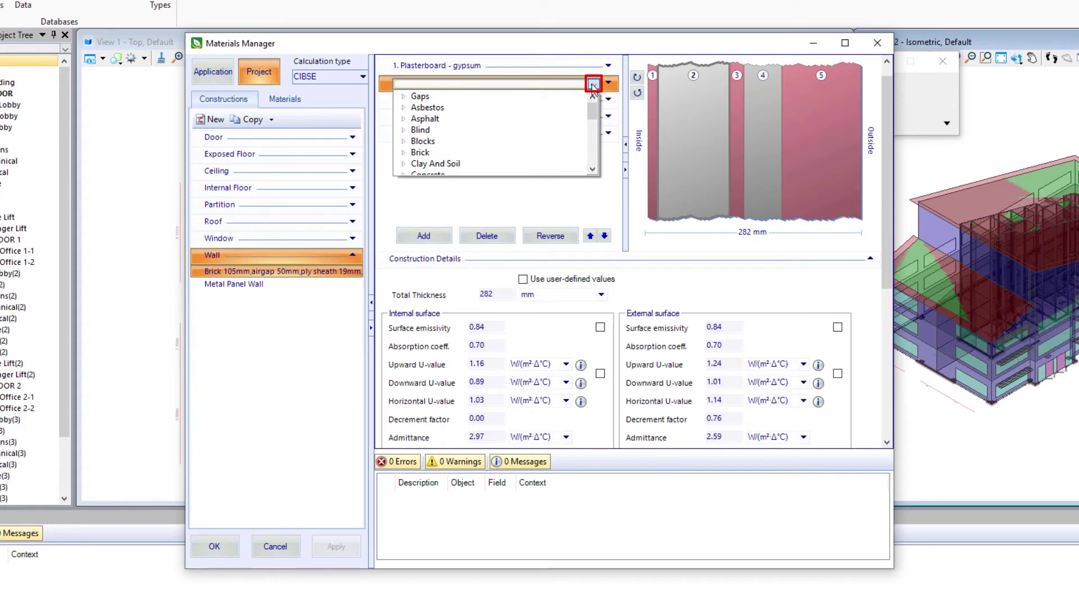
{"action": "left_click_drag", "start_coordinate": [593, 116], "coordinate": [592, 124]}
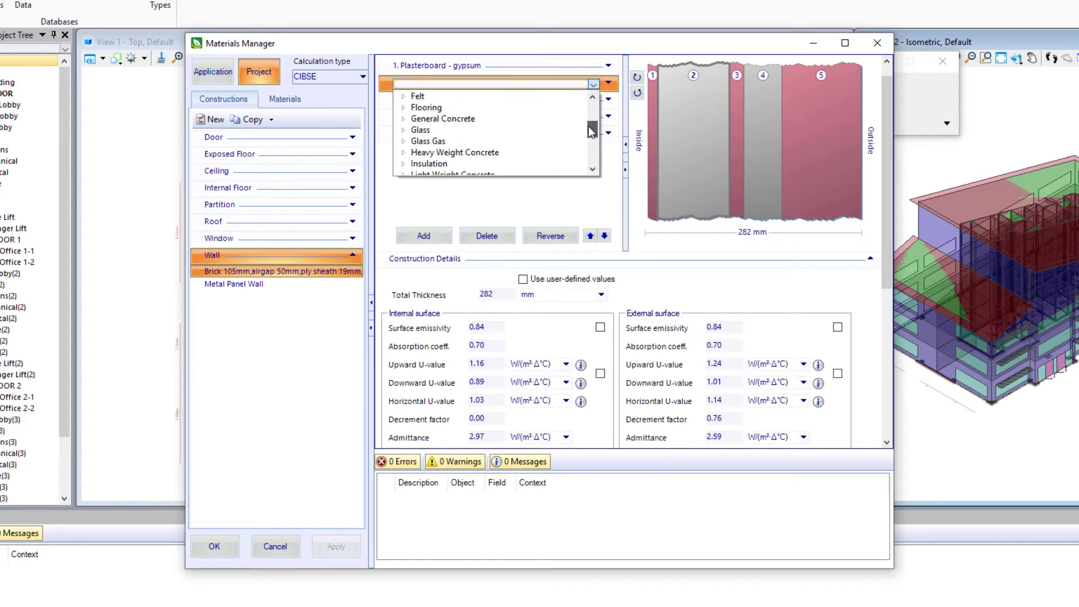
{"action": "left_click_drag", "start_coordinate": [592, 130], "coordinate": [535, 139]}
{"action": "left_click", "coordinate": [405, 135]}
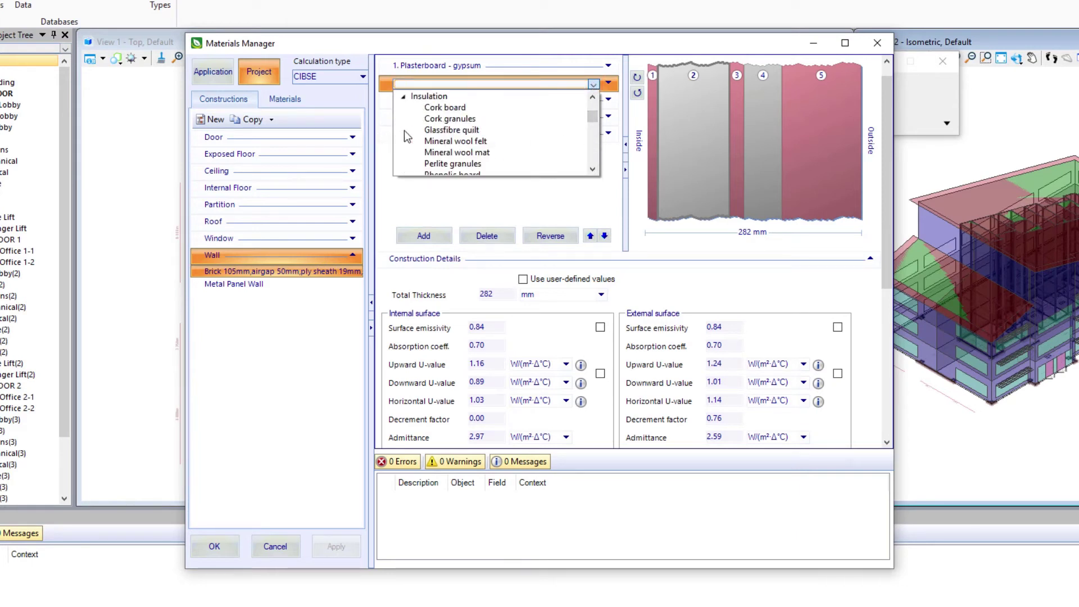
{"action": "left_click_drag", "start_coordinate": [593, 118], "coordinate": [594, 130]}
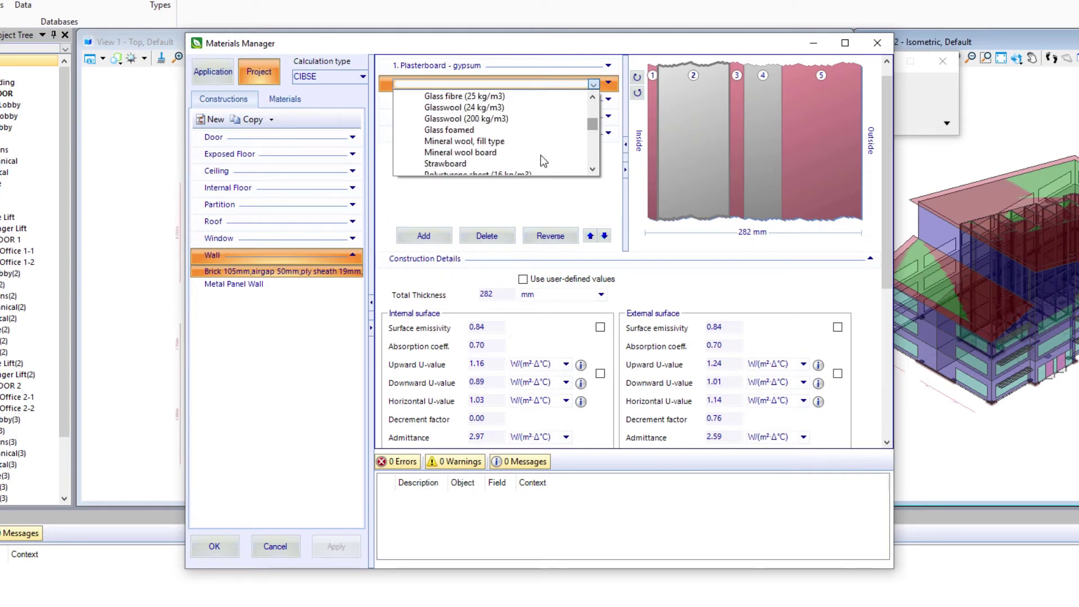
{"action": "left_click", "coordinate": [494, 142]}
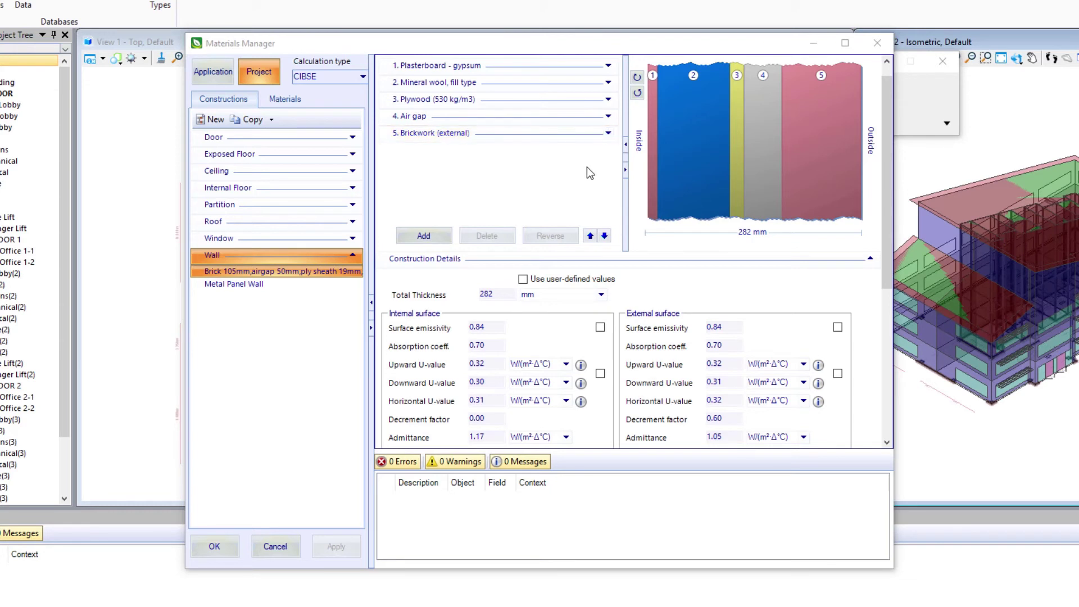
{"action": "left_click", "coordinate": [609, 83]}
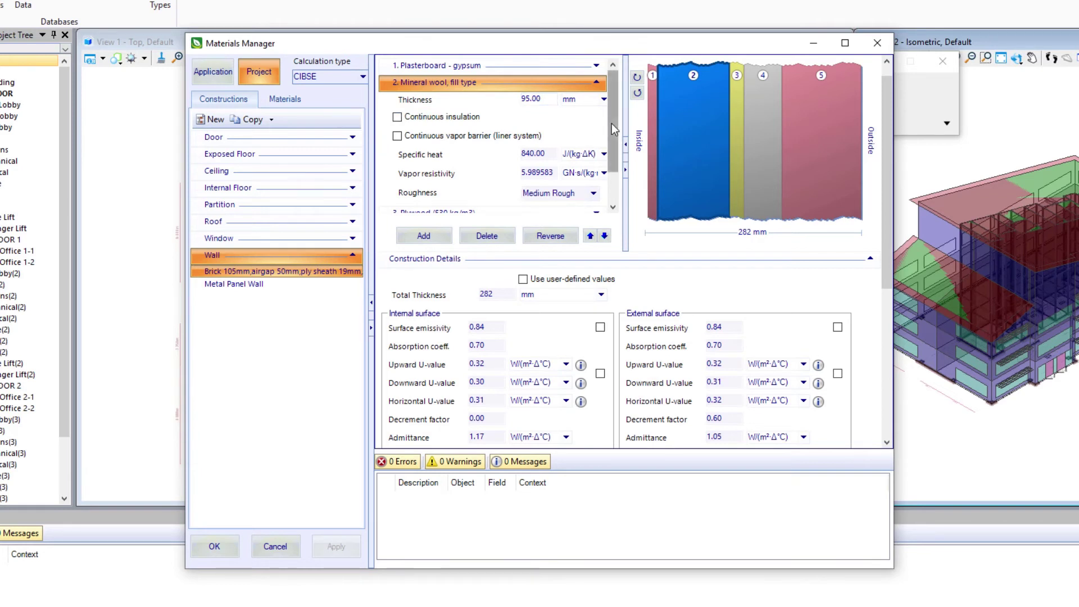
{"action": "mouse_move", "coordinate": [612, 124]}
{"action": "left_mouse_down"}
{"action": "mouse_move", "coordinate": [608, 158]}
{"action": "mouse_move", "coordinate": [612, 116]}
{"action": "left_mouse_up"}
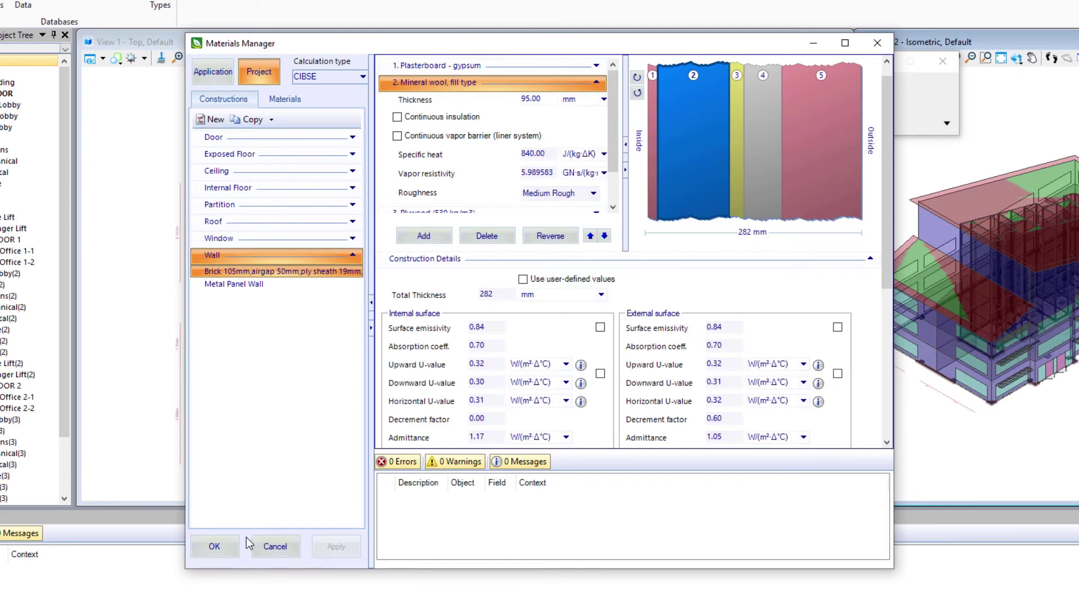
{"action": "left_click", "coordinate": [220, 548]}
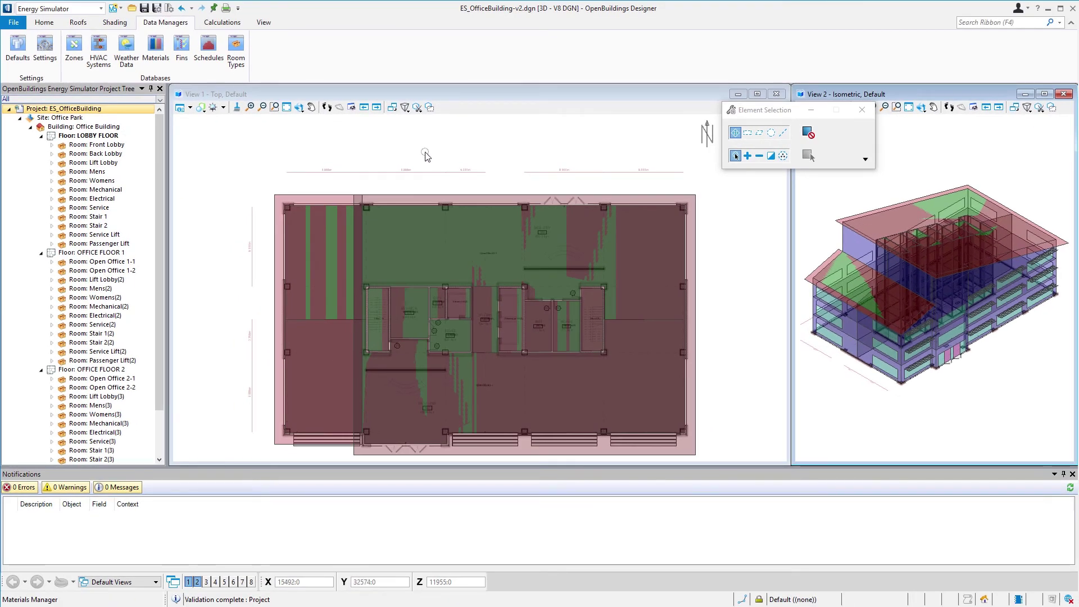
- Rerun CIBSE Heat Loss (Basic) and check Open Office 1-1 in the Design data
{"action": "left_click", "coordinate": [222, 23]}
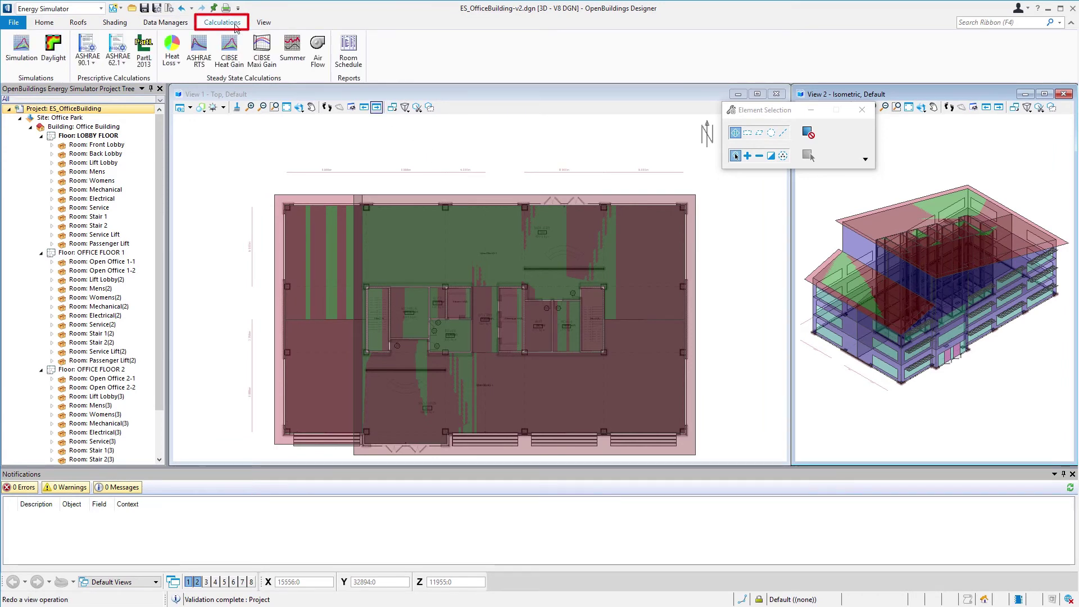
{"action": "left_click", "coordinate": [180, 65]}
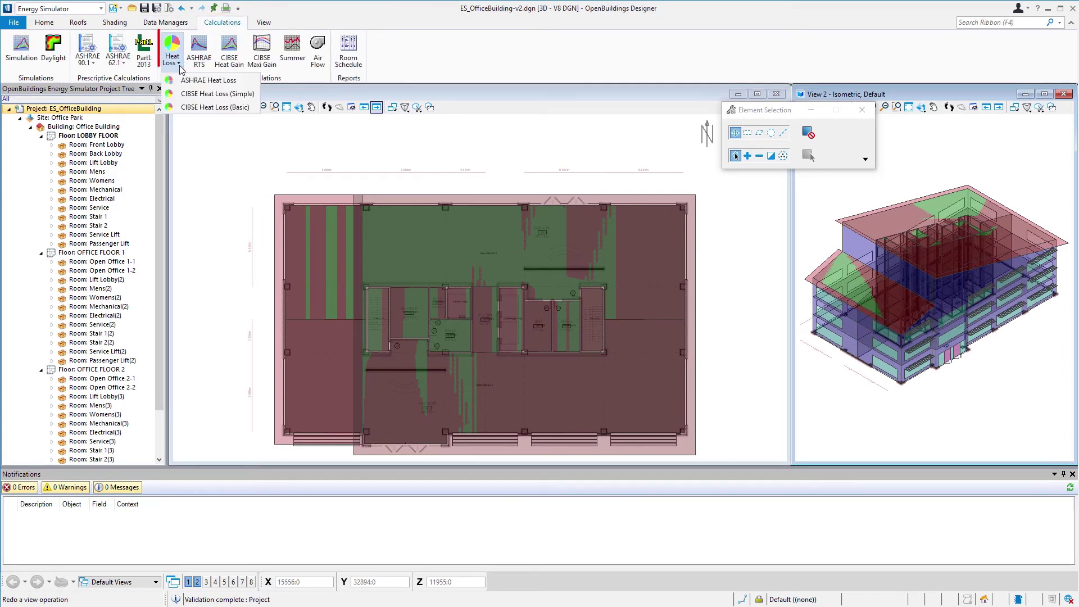
{"action": "left_click", "coordinate": [208, 112]}
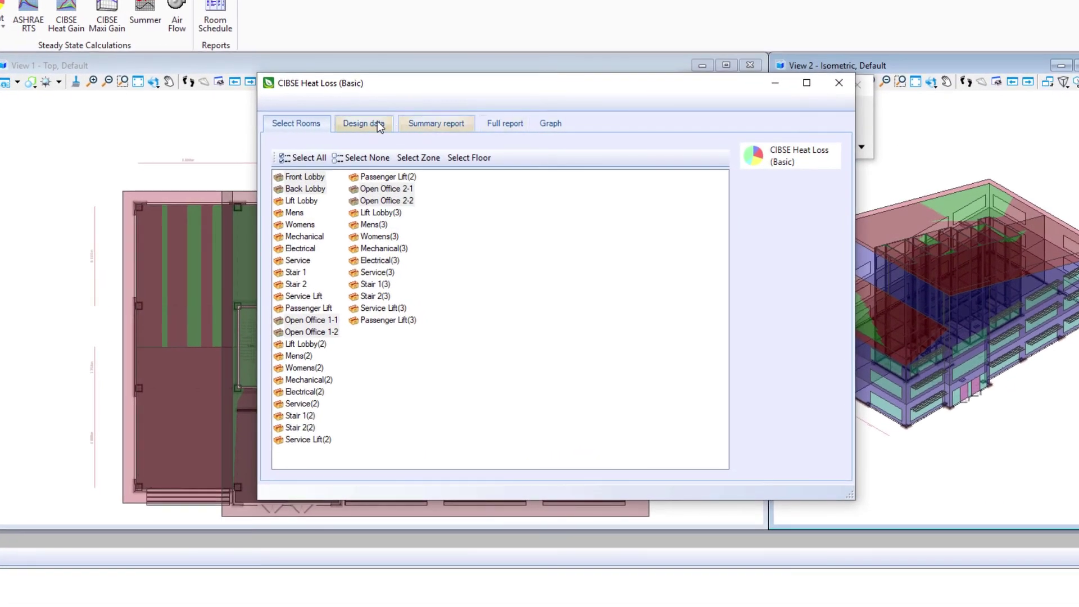
{"action": "left_click", "coordinate": [470, 142]}
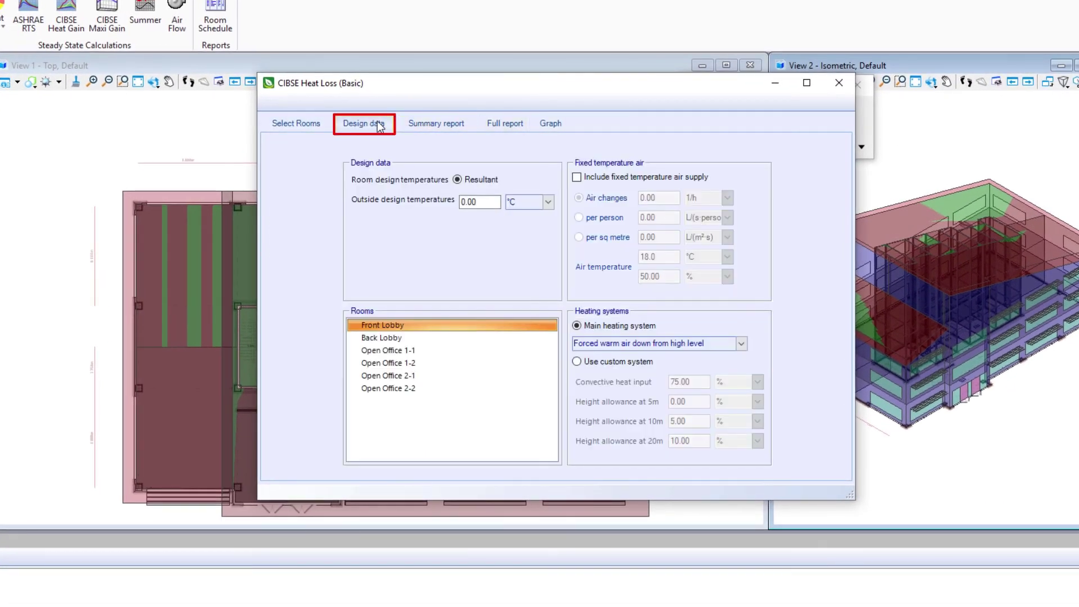
{"action": "left_click", "coordinate": [445, 339]}
{"action": "left_click", "coordinate": [447, 352]}
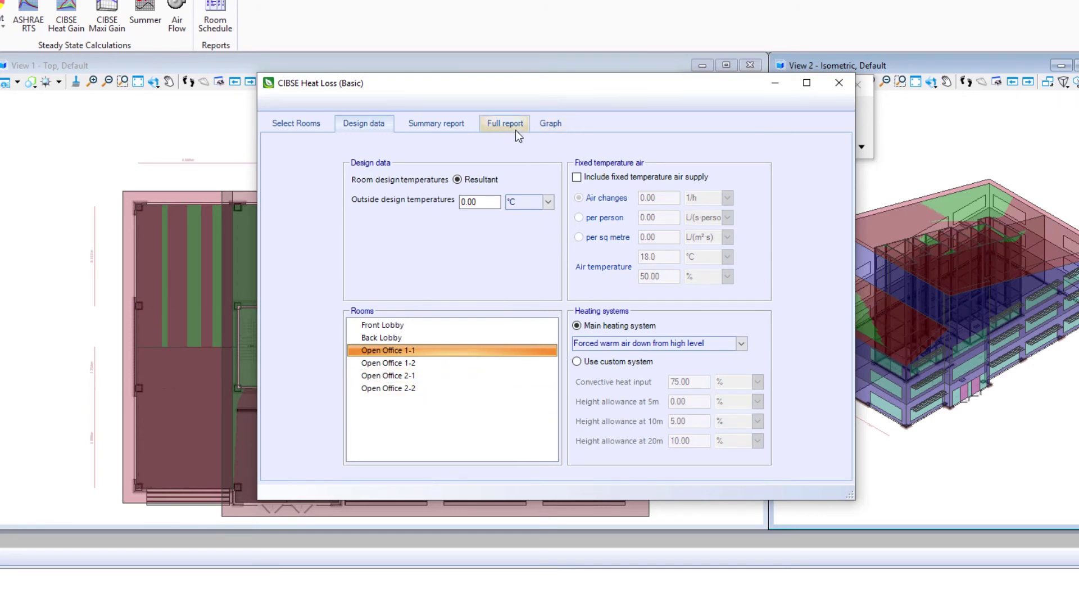
- Graph Open Office 1-1 and Open Office 2-1 losses (walls 3342 W), then close the results
{"action": "left_click", "coordinate": [550, 123]}
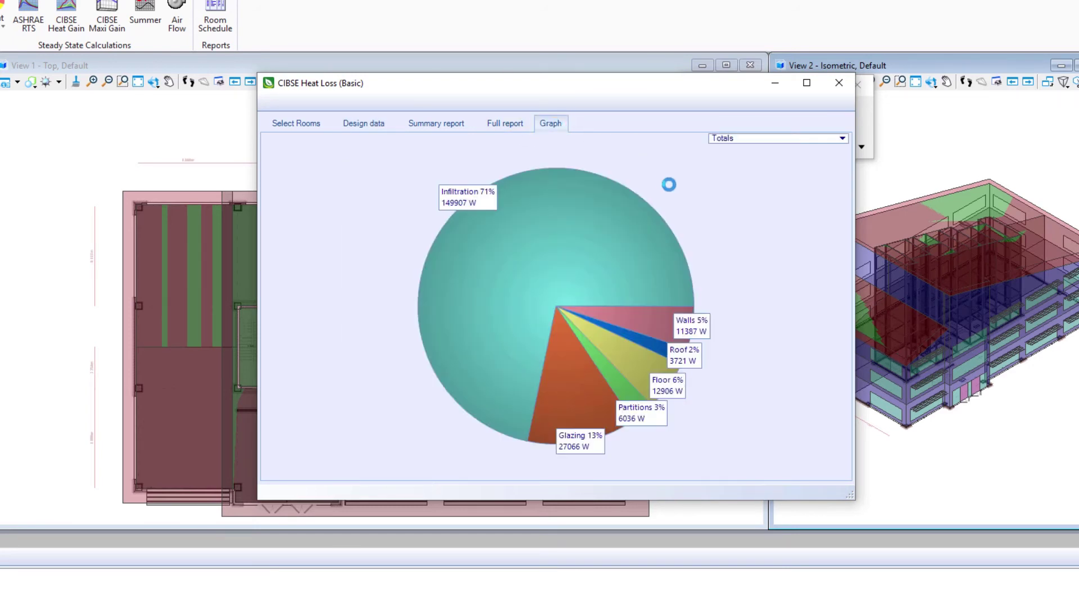
{"action": "left_click", "coordinate": [791, 137]}
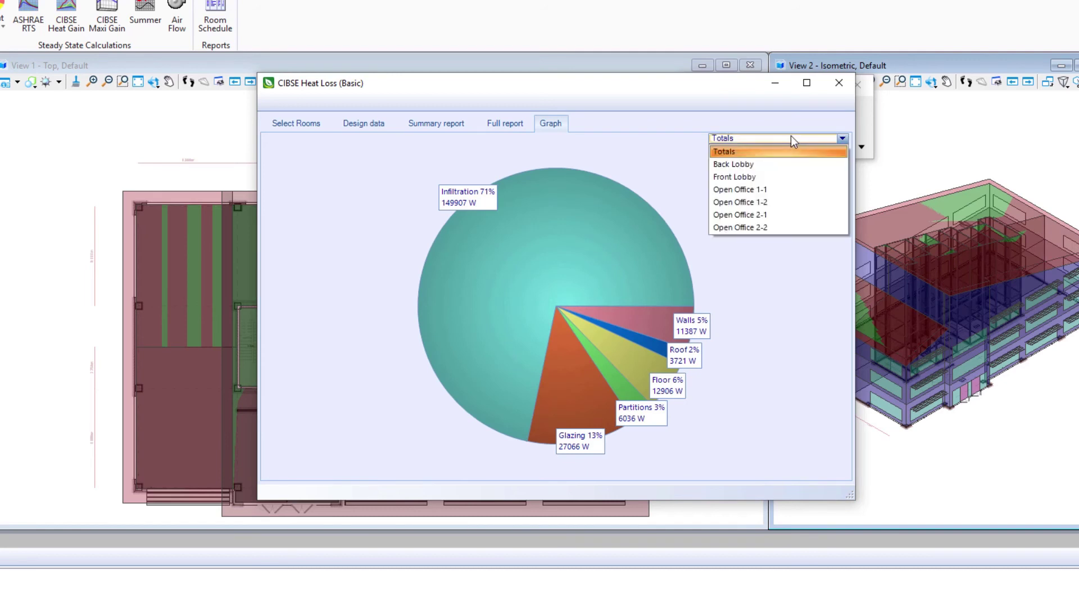
{"action": "left_click", "coordinate": [779, 191]}
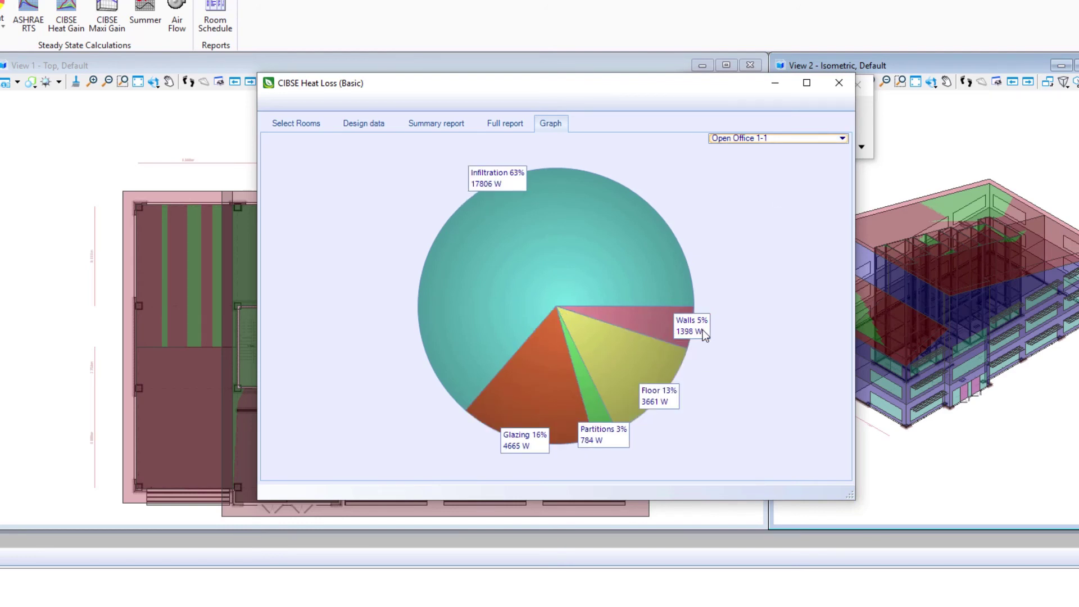
{"action": "left_click", "coordinate": [776, 140]}
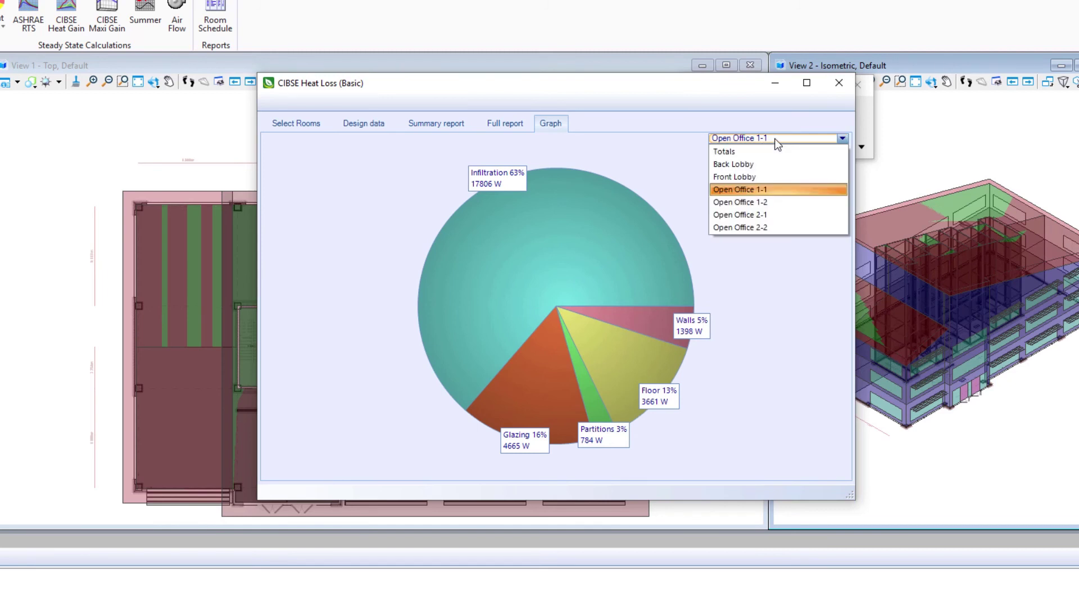
{"action": "left_click", "coordinate": [781, 216]}
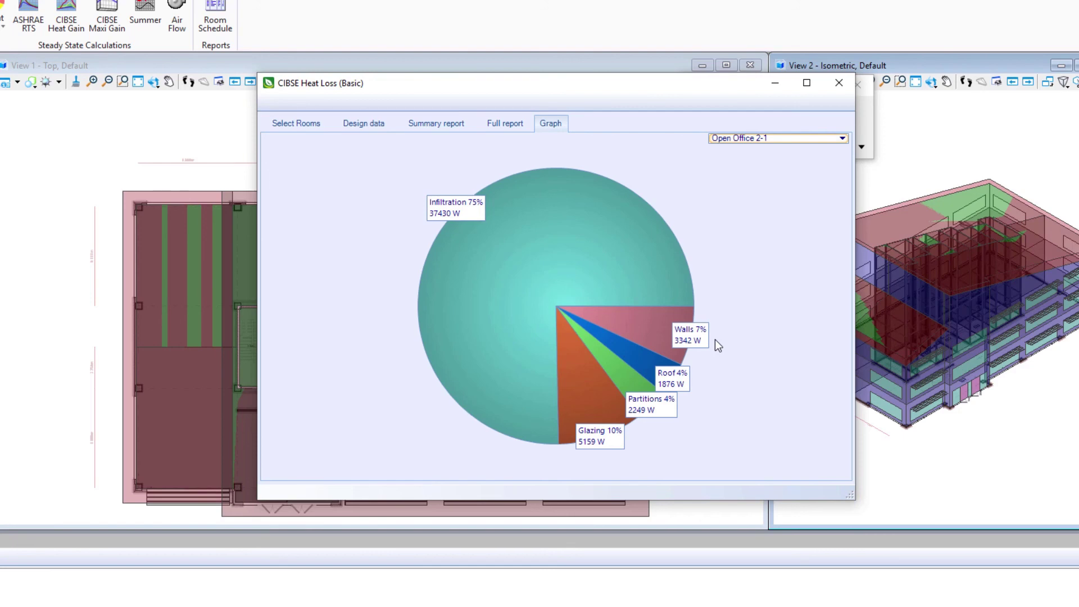
{"action": "left_click", "coordinate": [840, 83]}
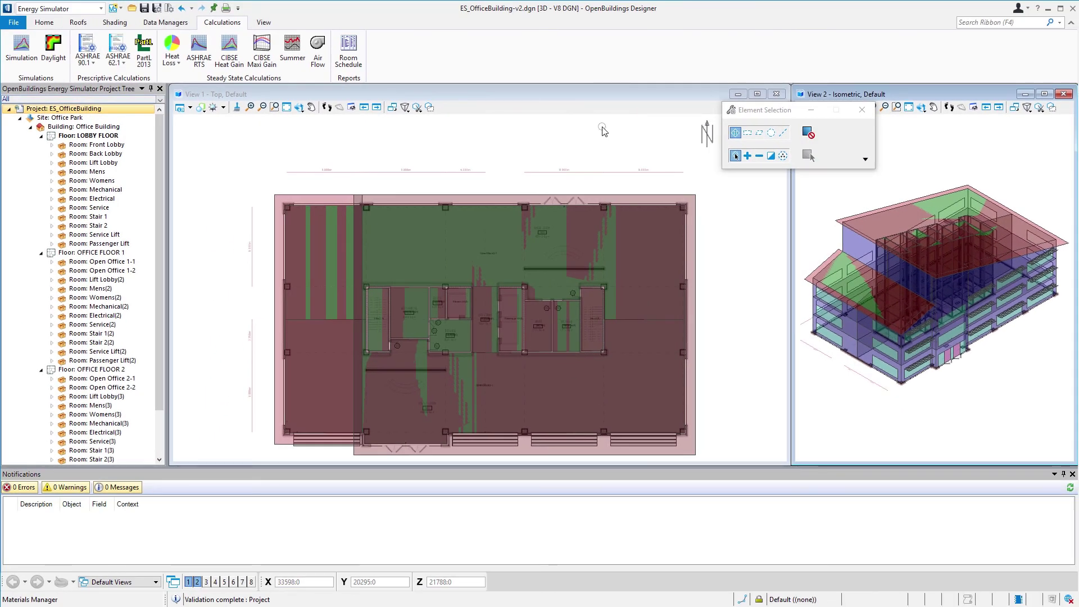